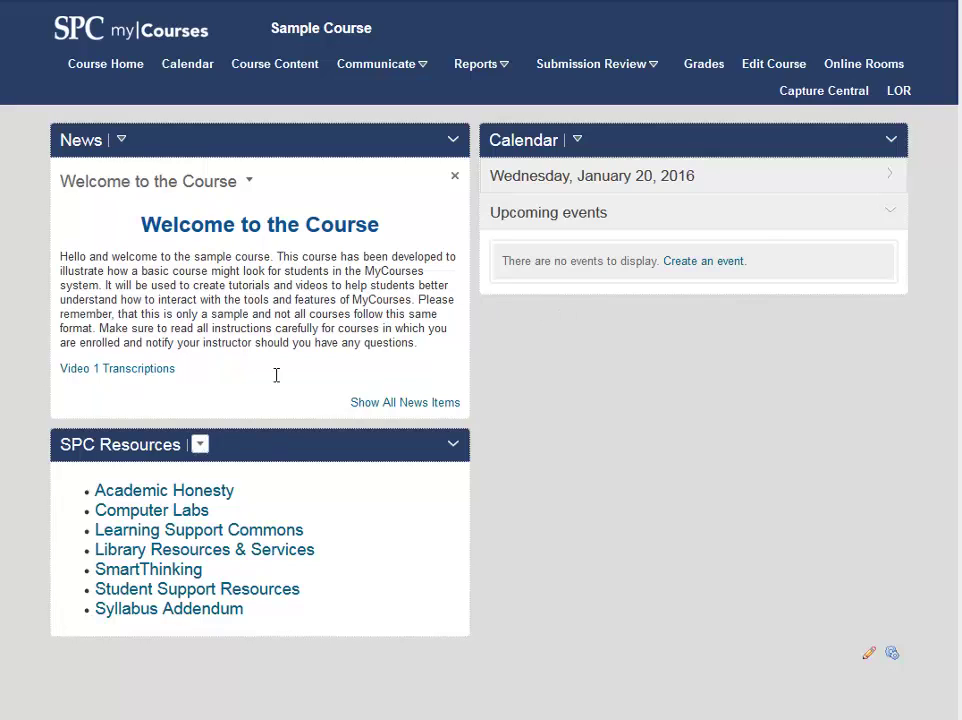
Step: Create an enabled intelligent agent named "Email Students with Low Test Score on Quiz 1", describing a week-long daily run for quiz scores of 70% or less
left_click(772, 63)
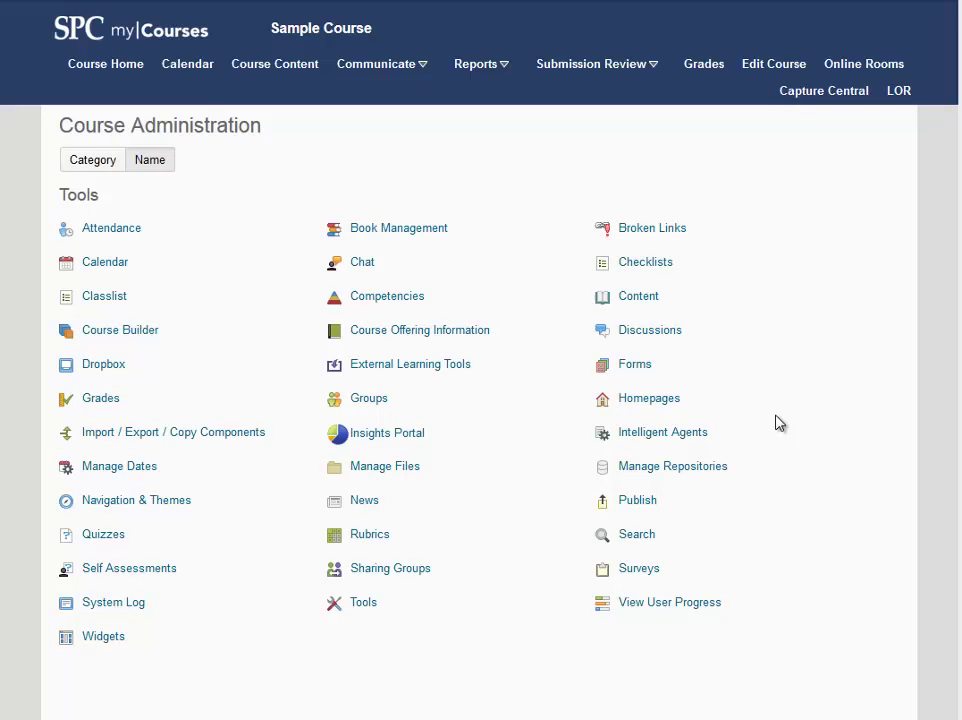
left_click(679, 447)
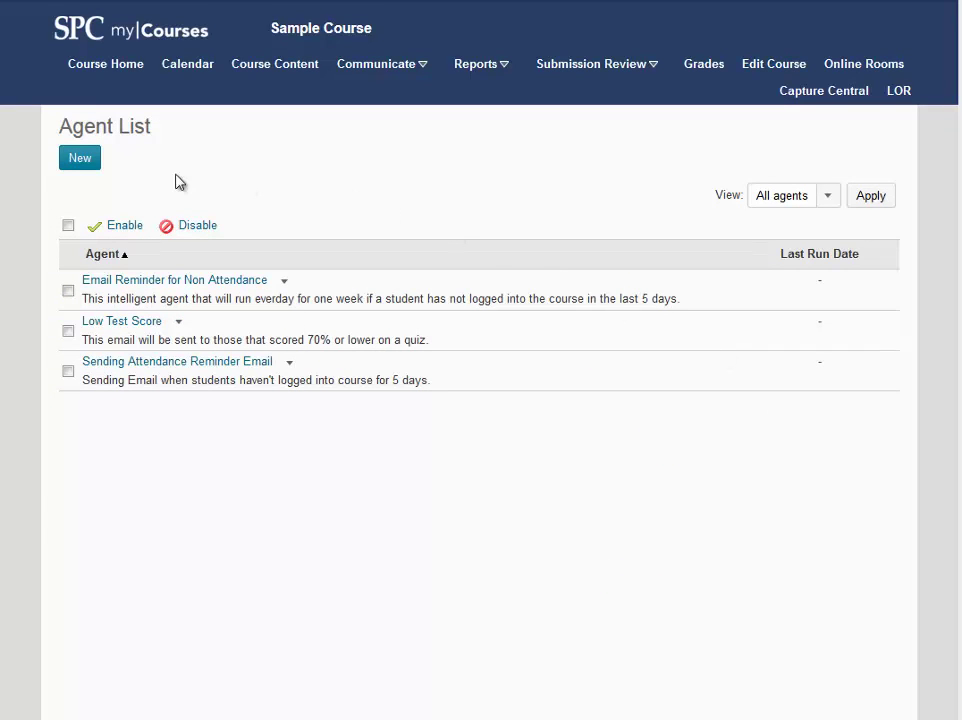
left_click(82, 162)
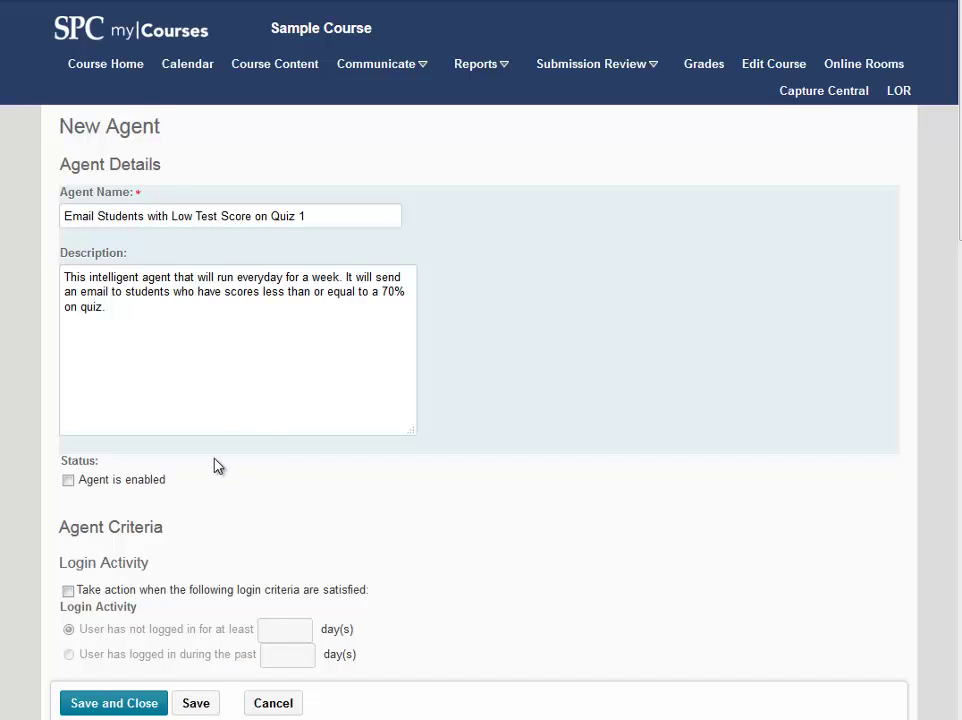
left_click(68, 481)
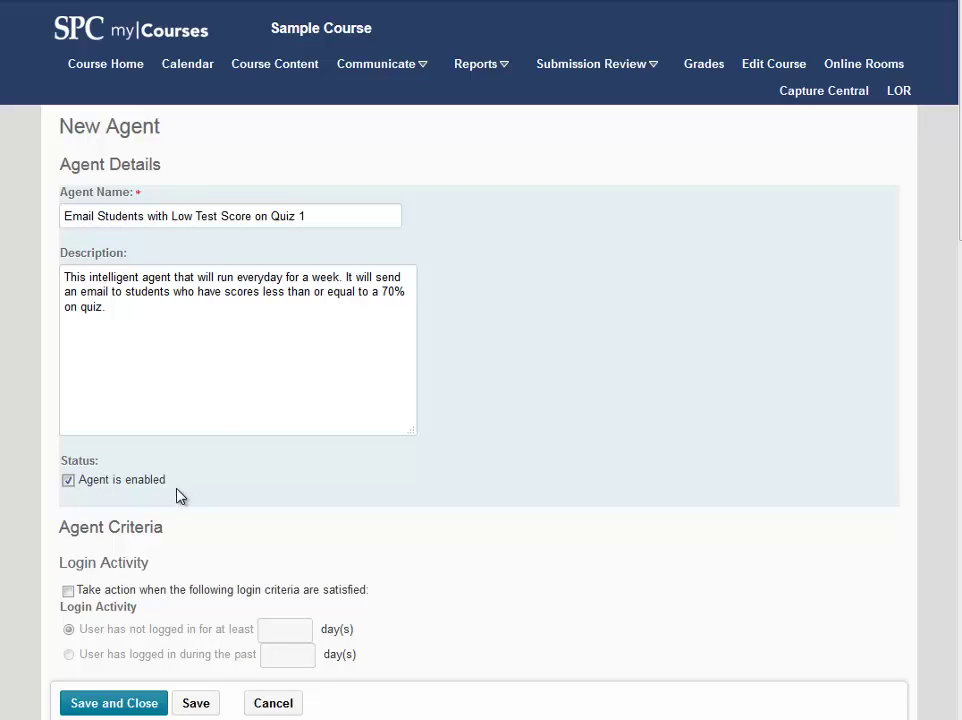
Step: Start a new release condition for the agent with the condition type "Score on a quiz"
scroll(180, 496, "down", 5)
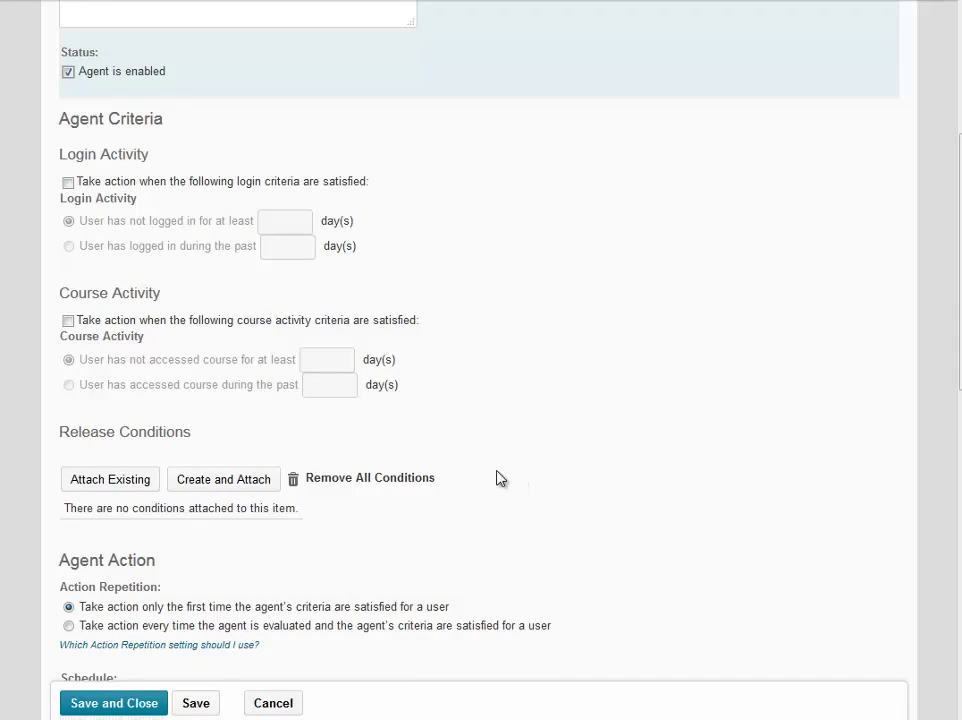
left_click(262, 494)
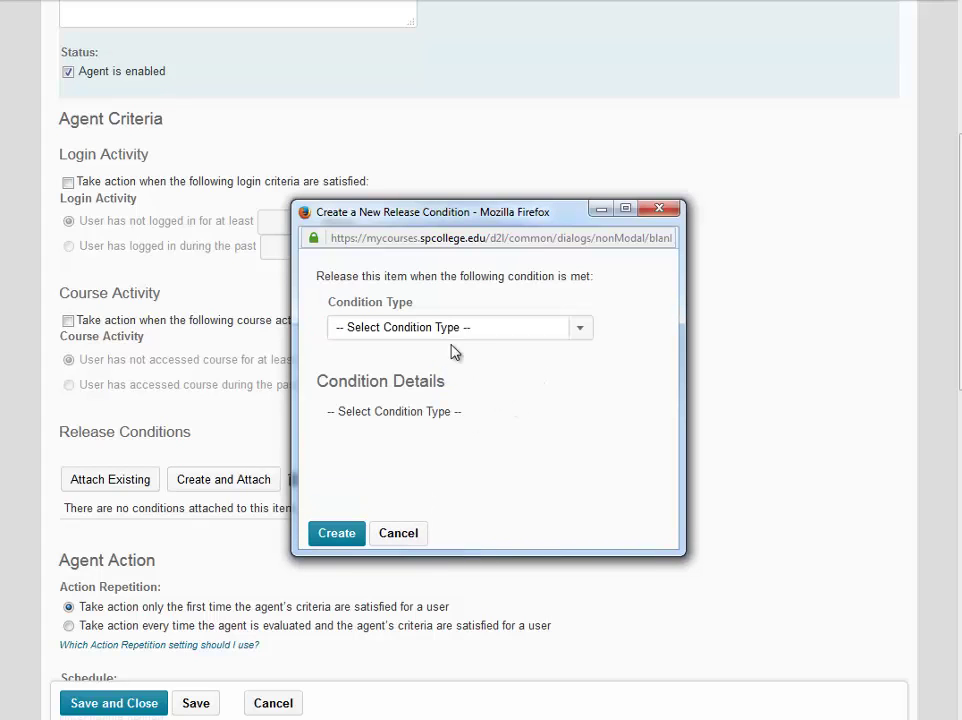
left_click(450, 342)
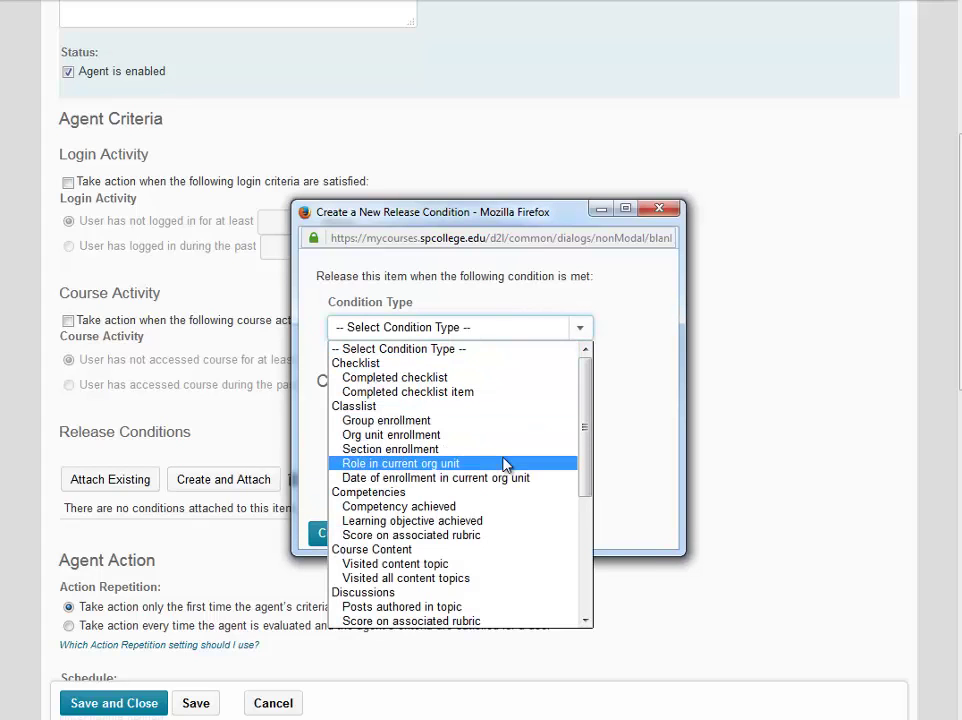
scroll(507, 465, "down", 1)
scroll(507, 465, "down", 4)
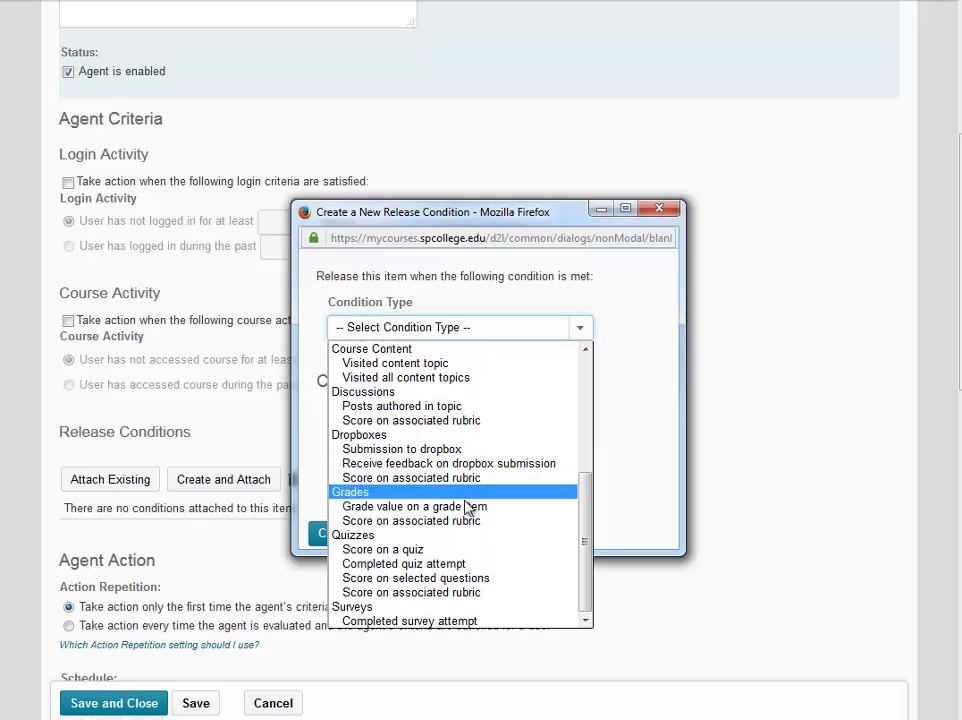
left_click(450, 554)
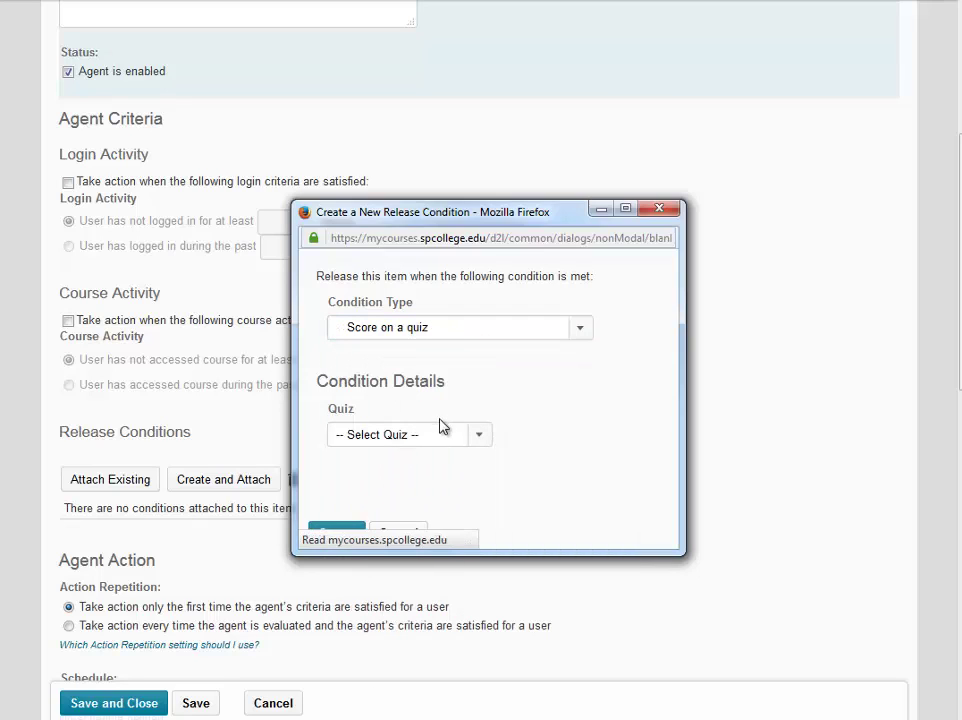
Step: Set the condition to a Week 1 Quiz grade of <= 70 % and attach it to the agent
left_click(434, 443)
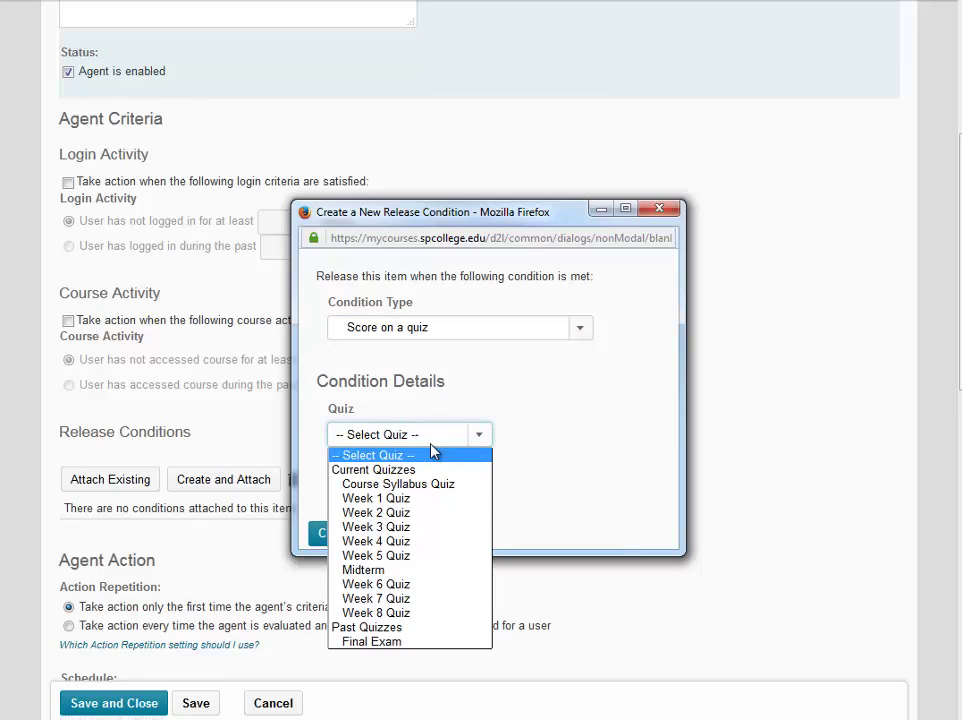
left_click(425, 499)
scroll(505, 463, "down", 2)
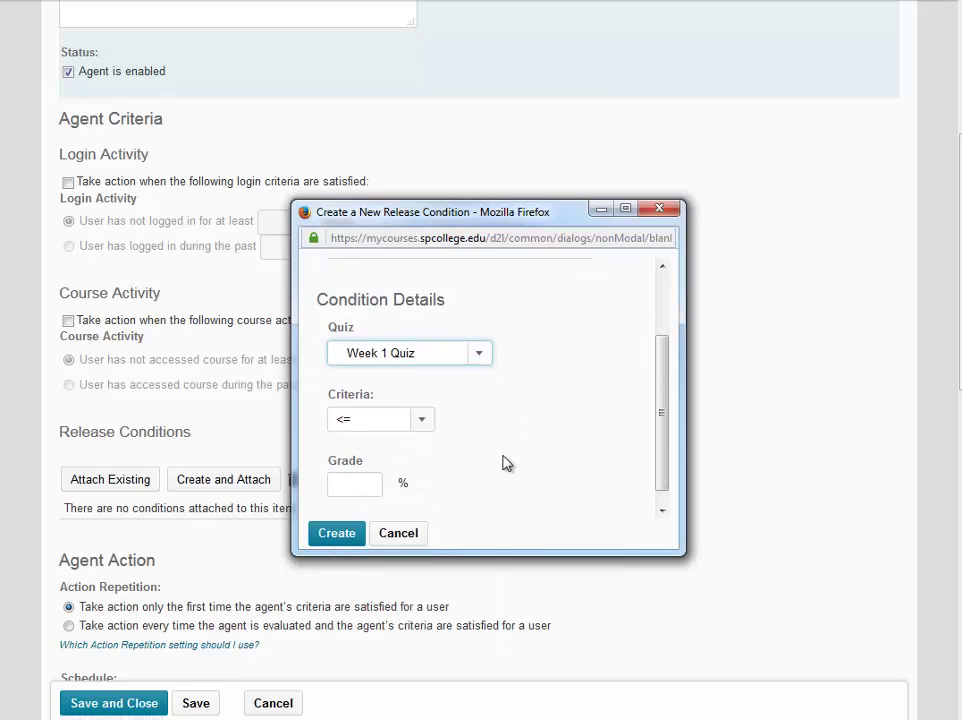
left_click(412, 410)
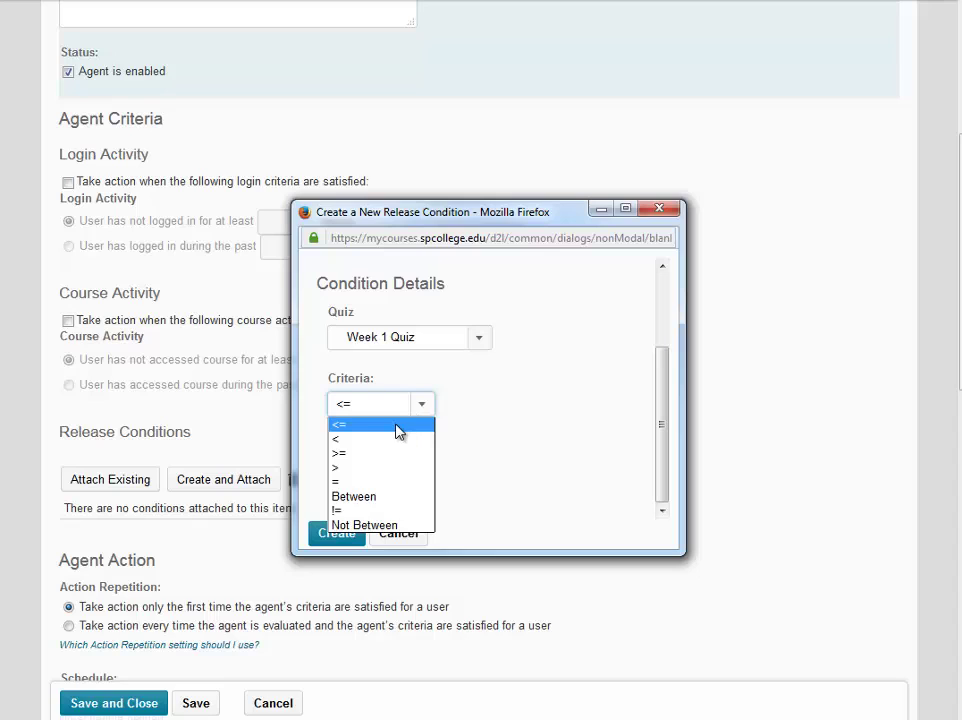
left_click(366, 428)
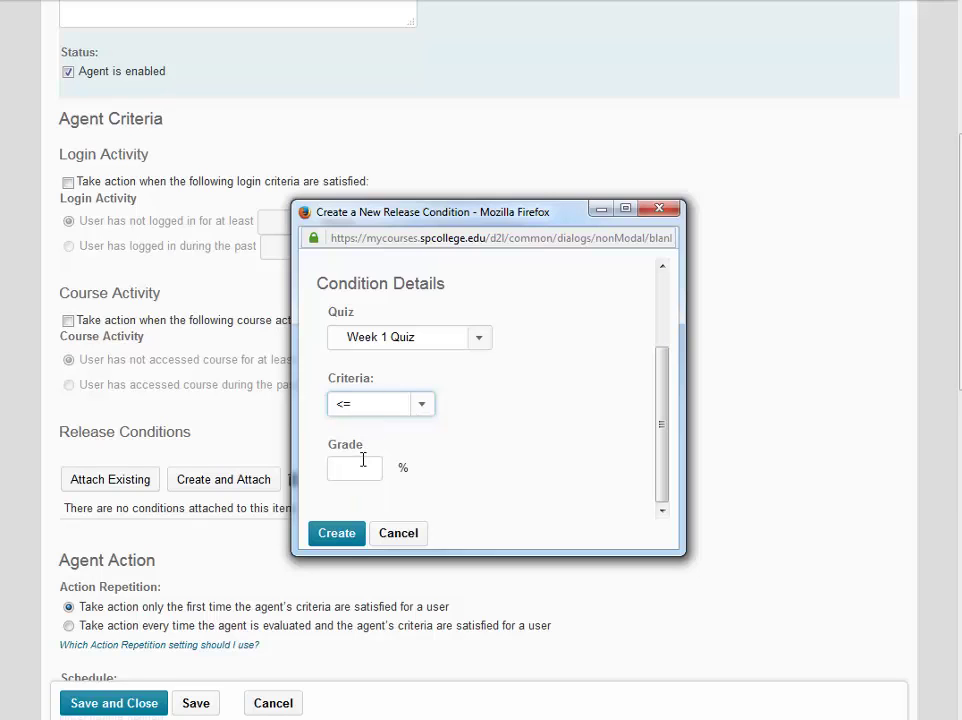
left_click(363, 459)
type("70")
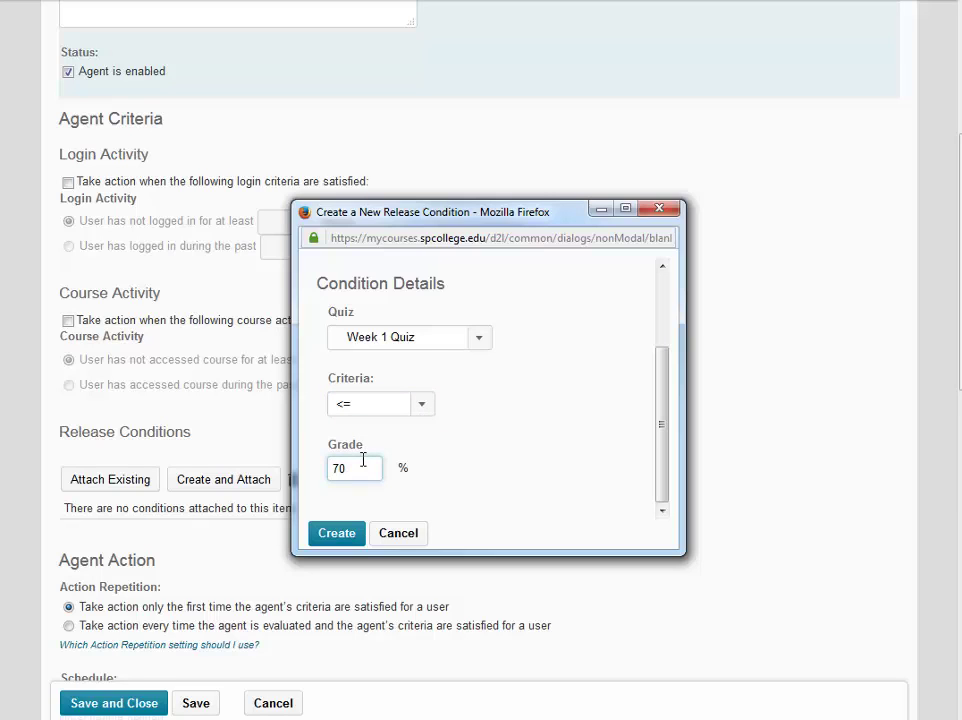
left_click(338, 535)
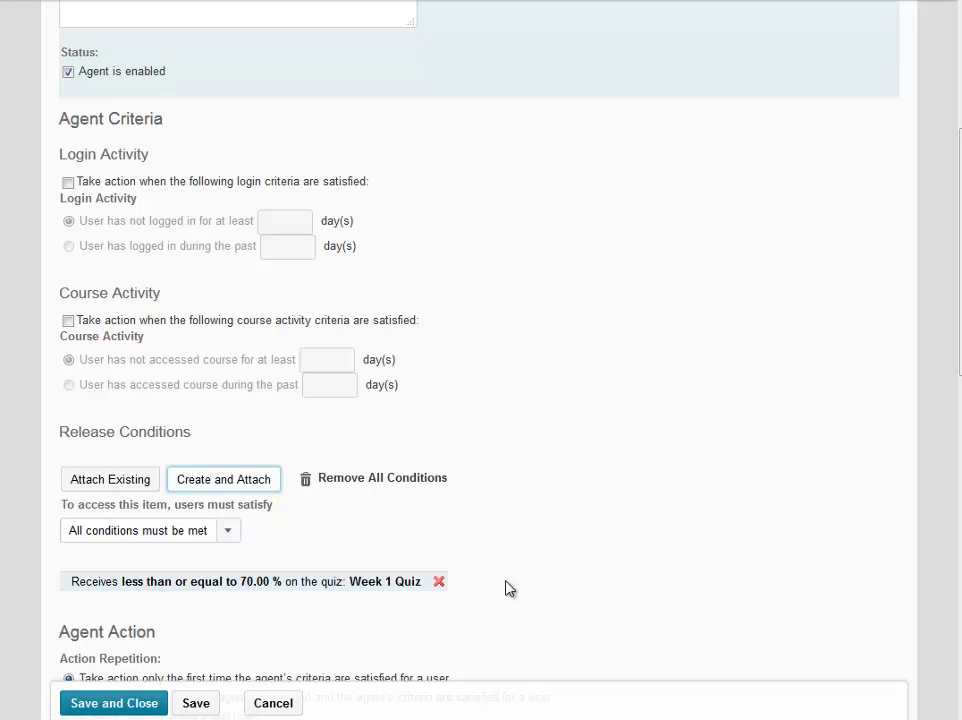
Step: Enable a schedule for the agent and set it to repeat daily, every 1 day
scroll(507, 588, "down", 5)
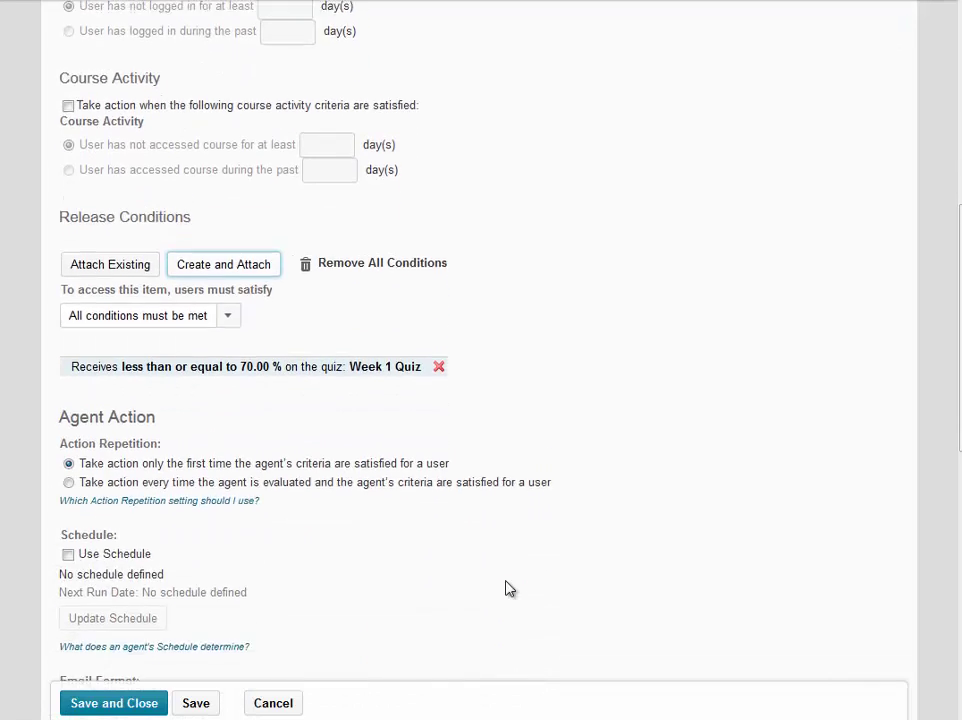
scroll(507, 588, "down", 1)
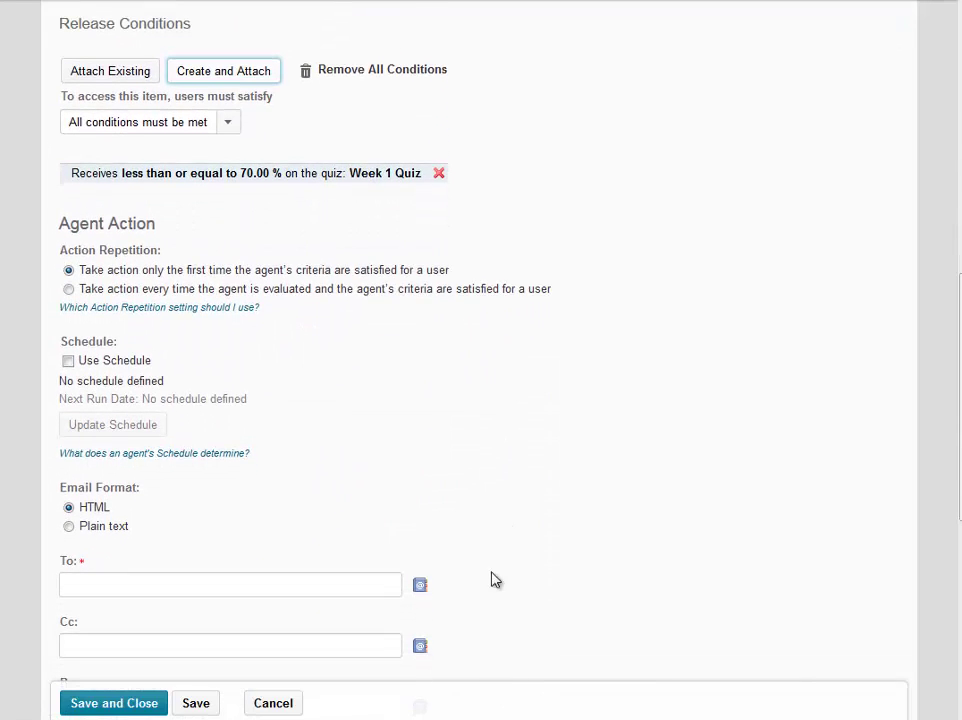
left_click(80, 364)
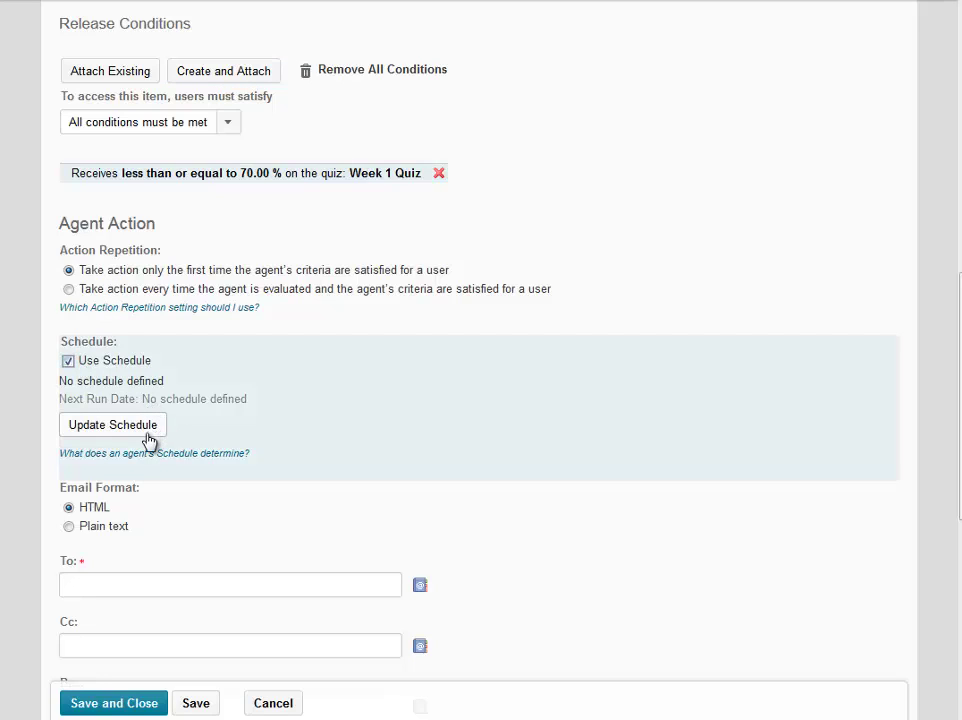
left_click(114, 433)
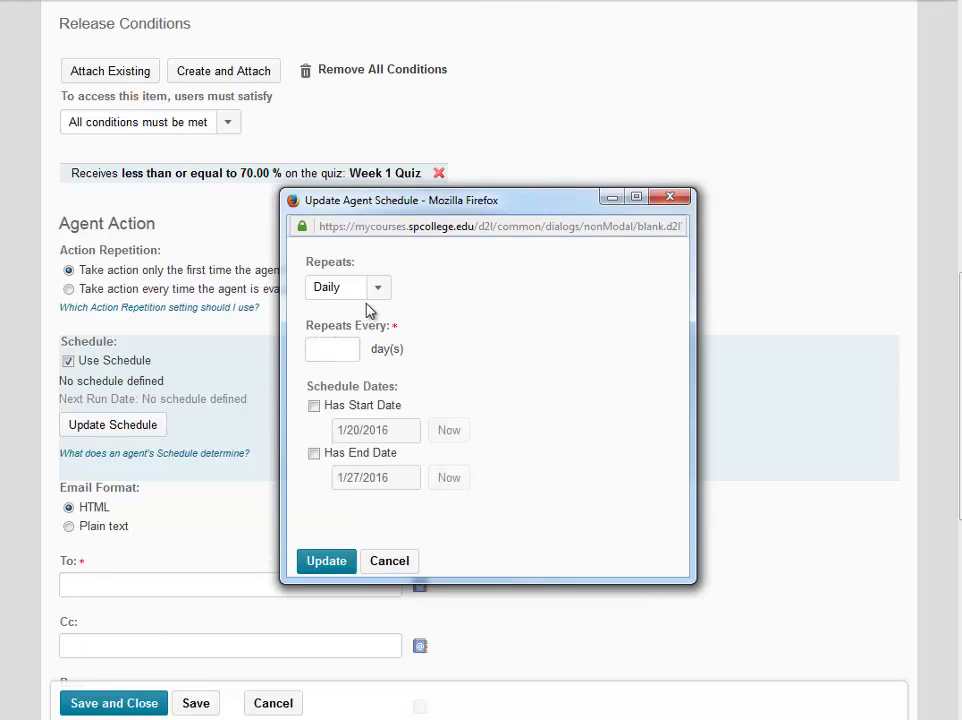
left_click(338, 341)
type("1")
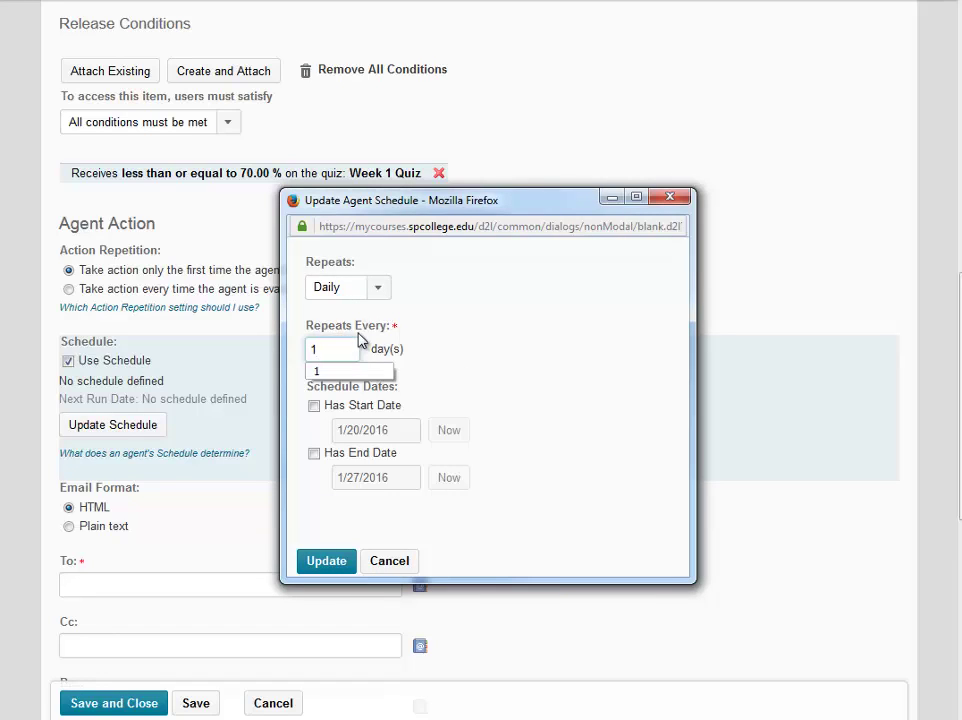
left_click(421, 348)
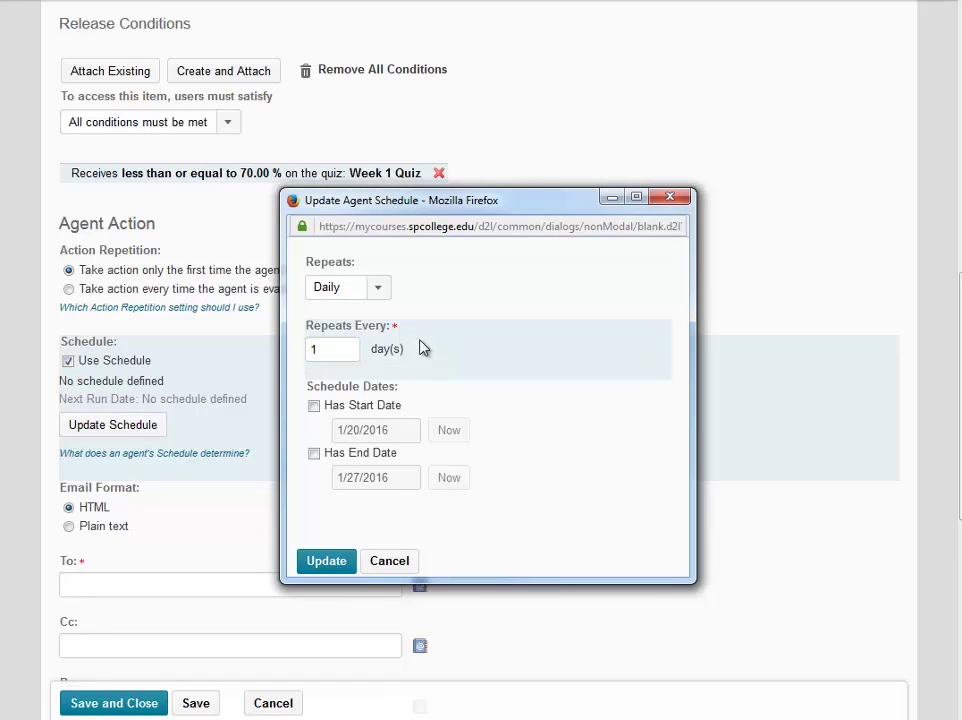
Step: Give the agent's schedule a start date of 1/25/2016 and an end date of 1/31/2016, and apply the schedule
left_click(314, 406)
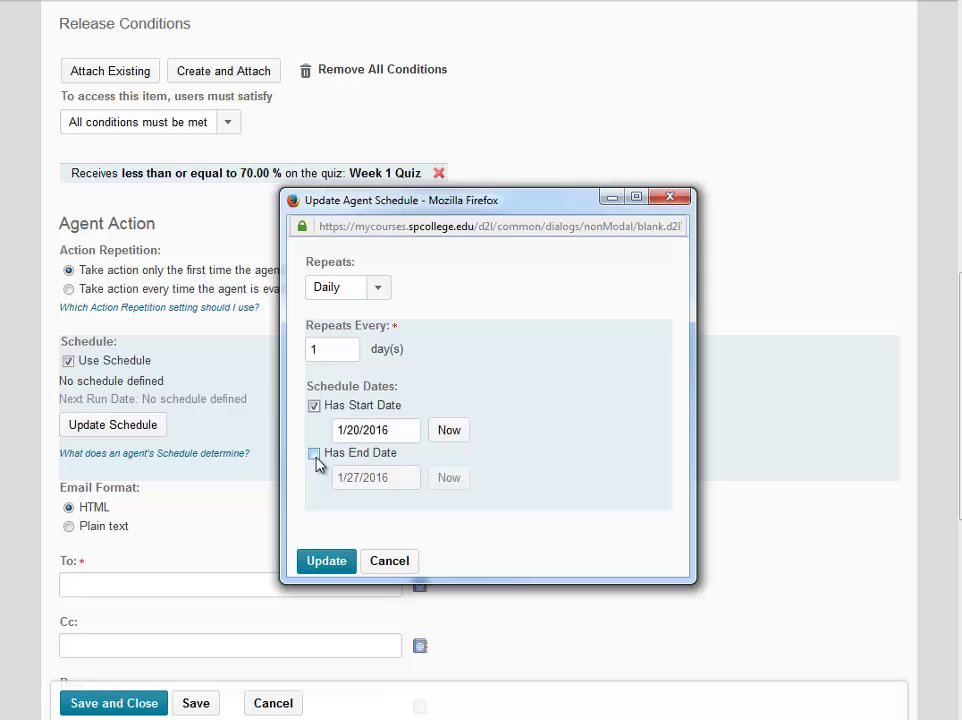
left_click(314, 453)
left_click(385, 432)
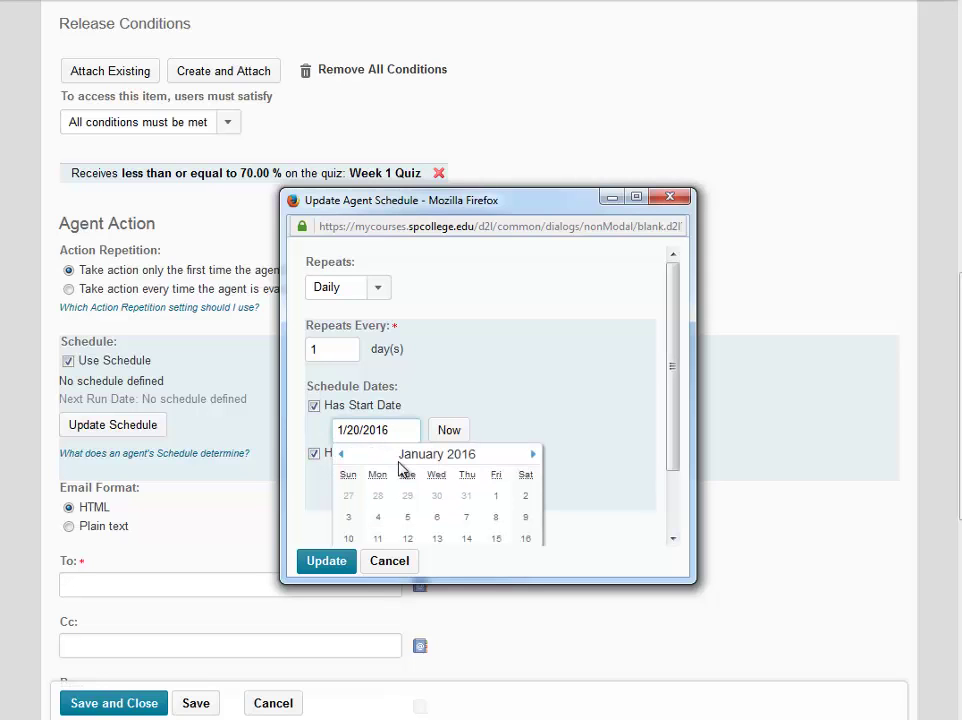
scroll(400, 468, "down", 2)
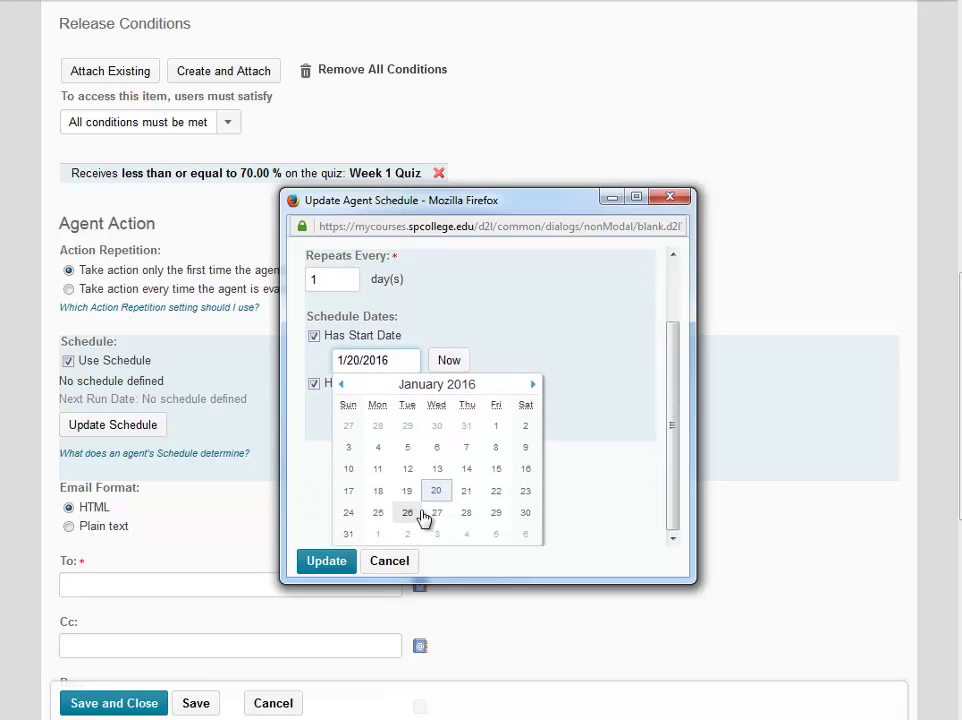
left_click(377, 515)
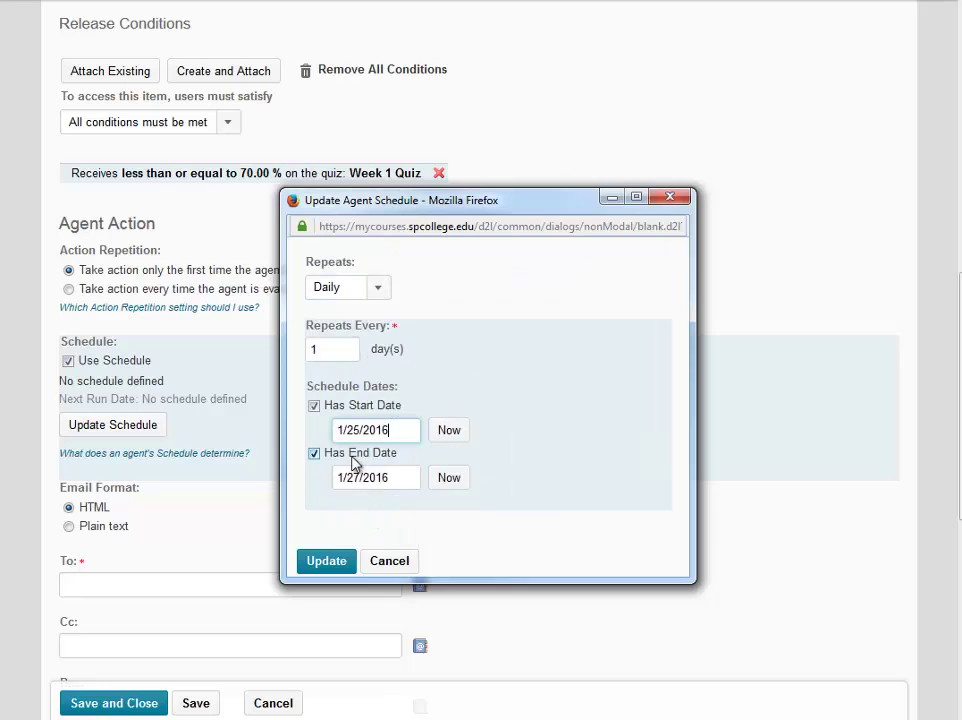
left_click(378, 480)
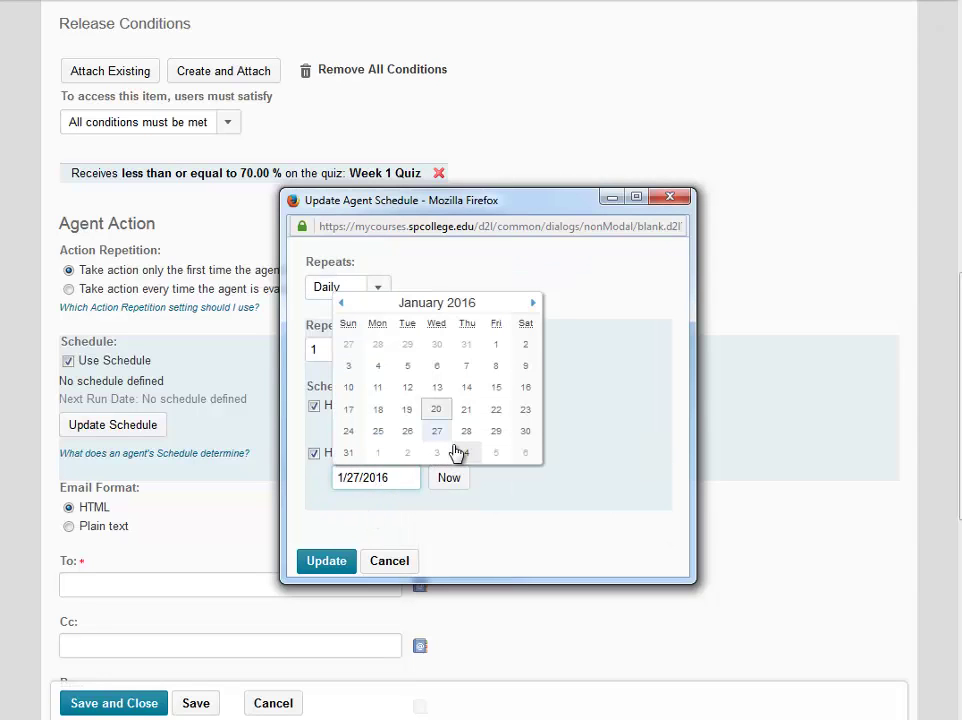
left_click(364, 456)
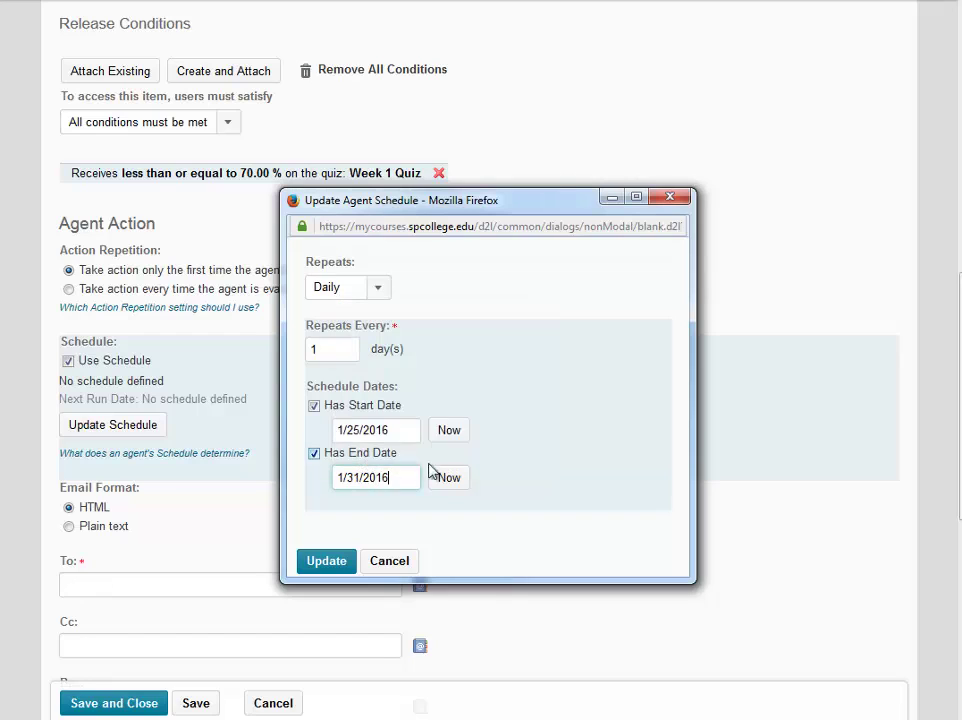
left_click(337, 563)
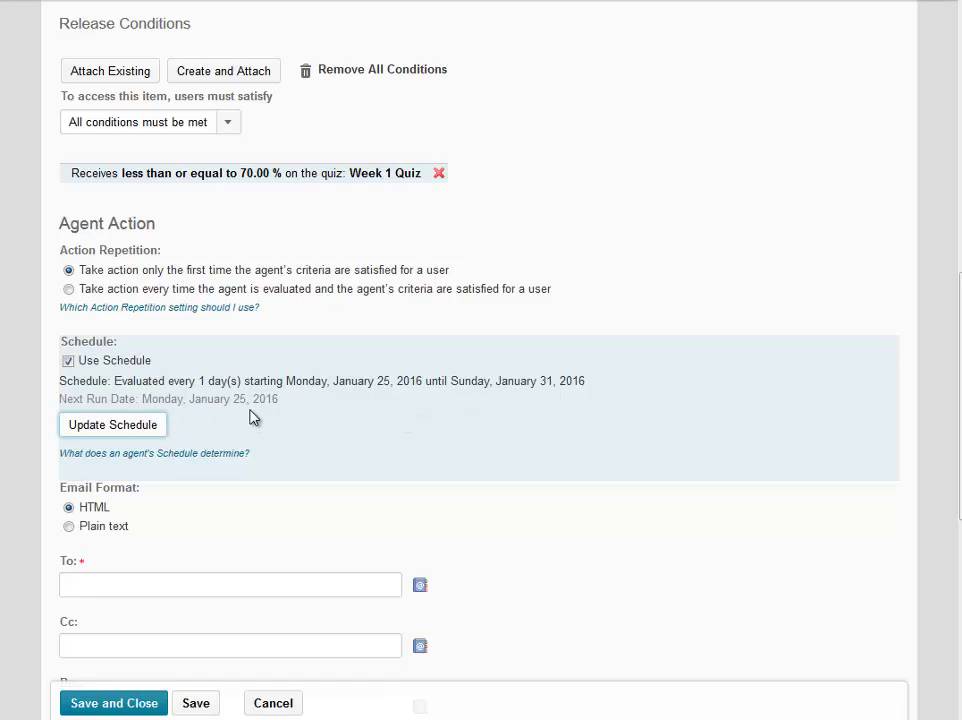
Step: Address the agent's email to {InitiatingUser} as the main recipient
scroll(252, 417, "down", 5)
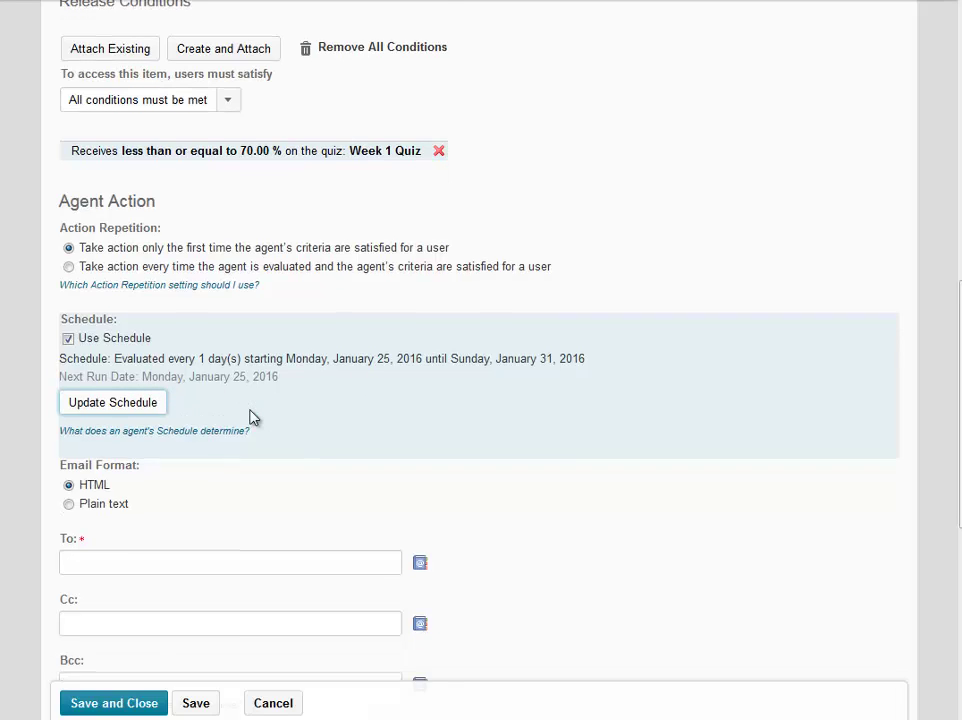
scroll(252, 417, "down", 1)
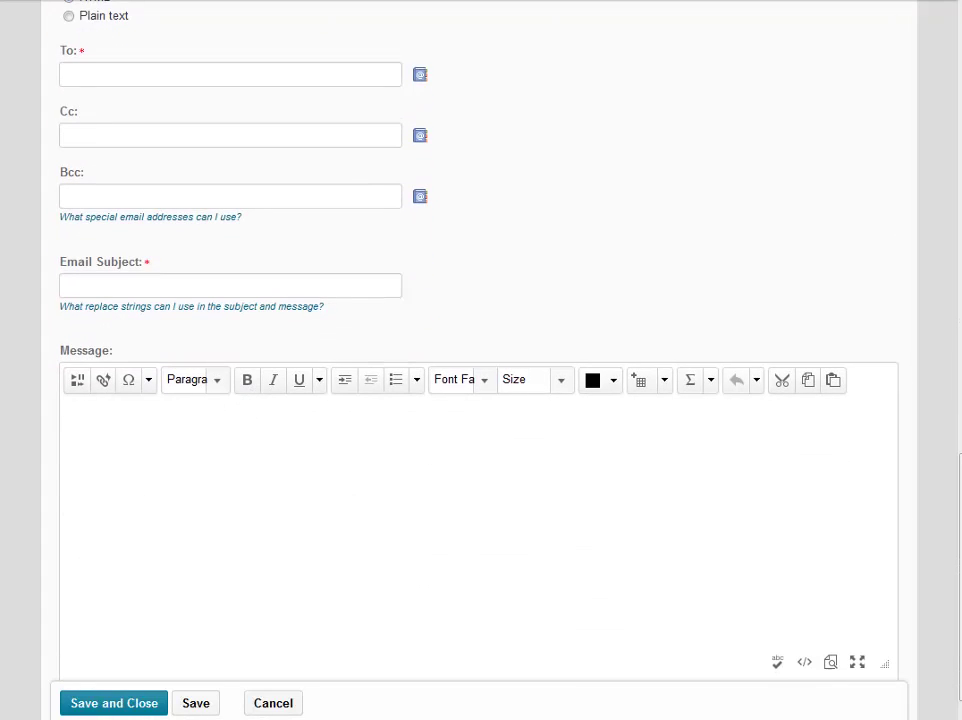
type("{InitiatingUser}")
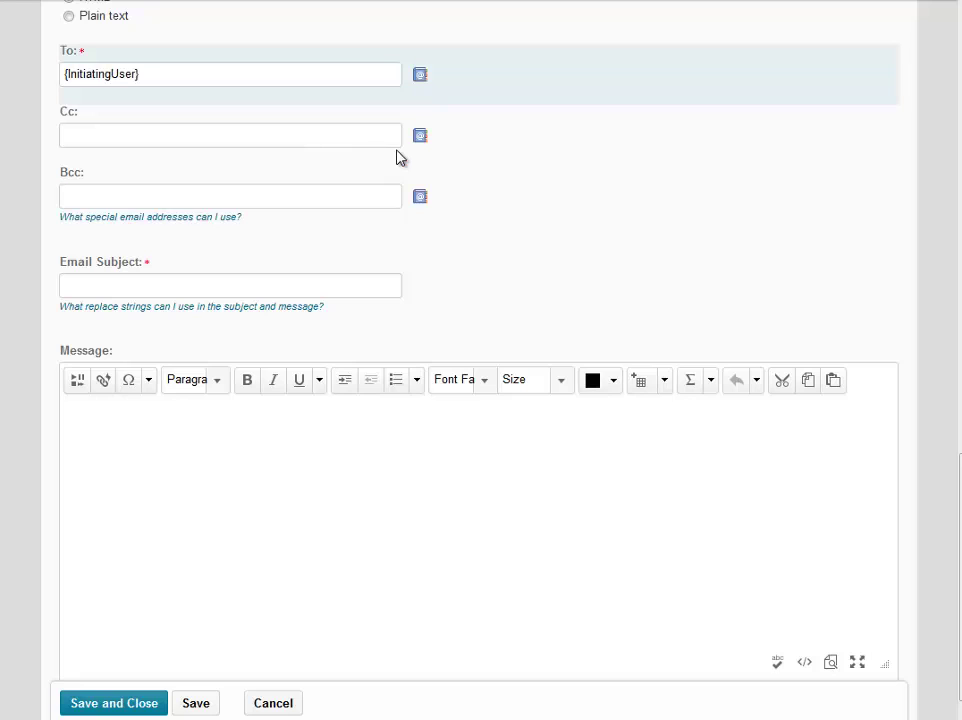